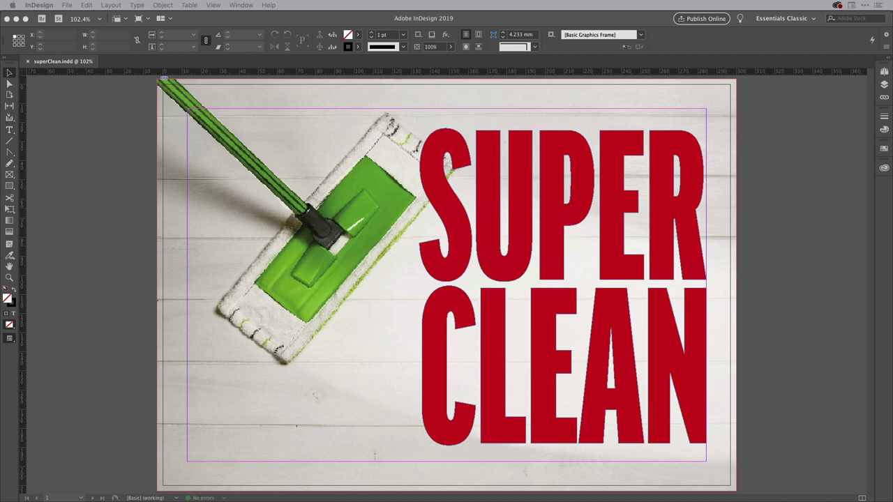
Select the SUPER CLEAN text frame in InDesign, then switch to mop.psd in Photoshop
{"action": "left_click", "coordinate": [446, 284]}
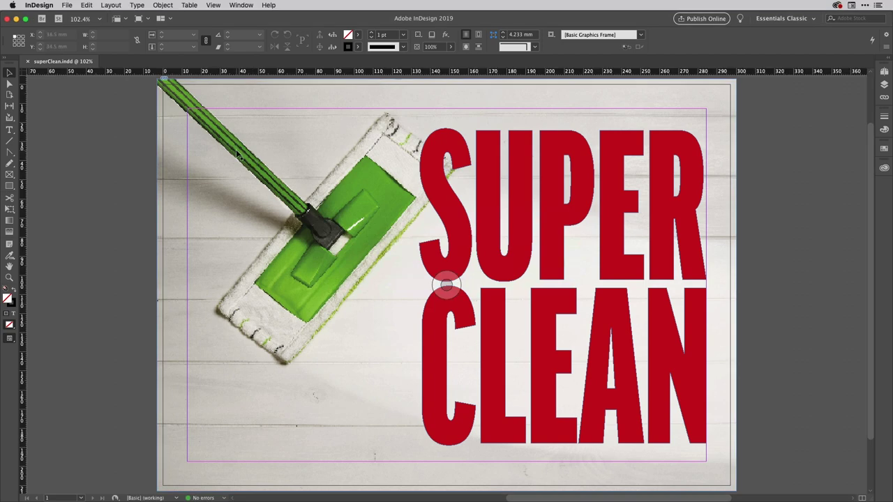
{"action": "left_click", "coordinate": [486, 166]}
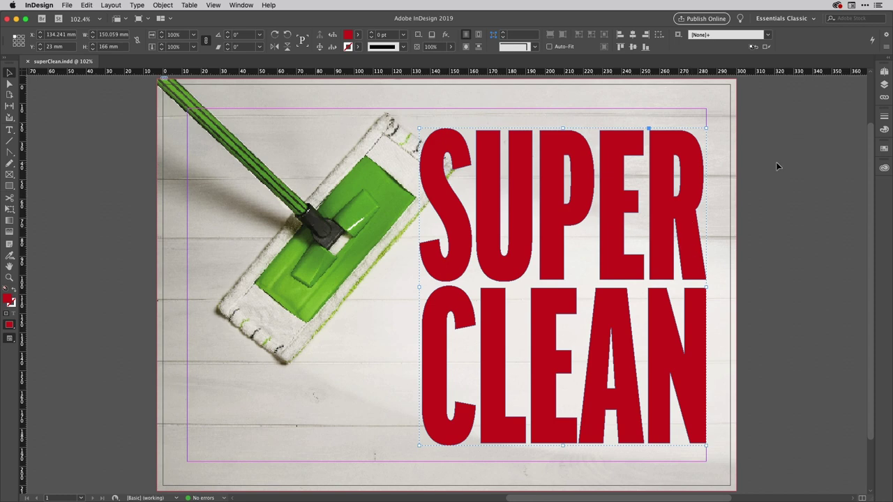
{"action": "key", "text": "super+Tab"}
{"action": "key", "text": "super+Tab"}
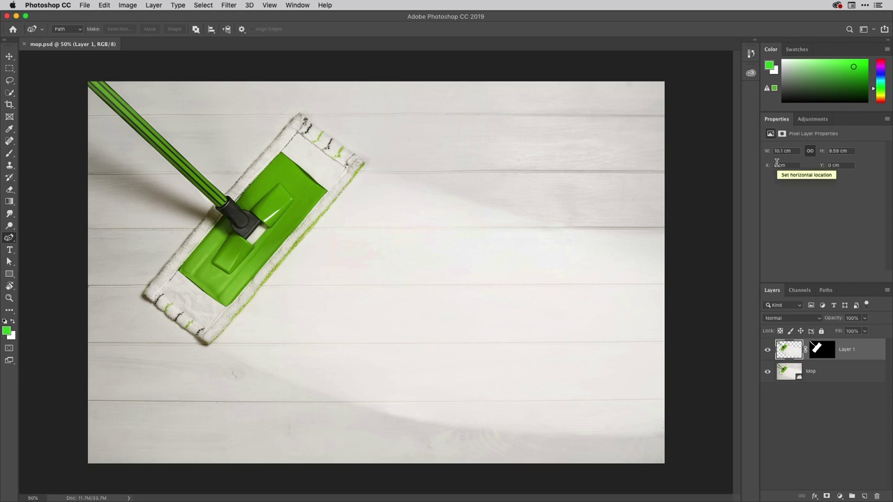
Hide the wood-floor Mop background layer so the masked mop sits on transparency
{"action": "left_click", "coordinate": [768, 374]}
{"action": "left_click", "coordinate": [768, 373]}
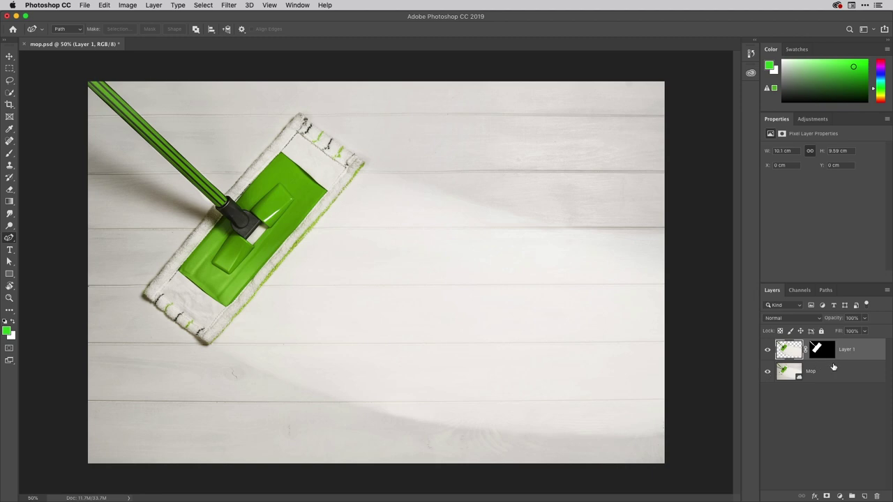
{"action": "left_click", "coordinate": [768, 373]}
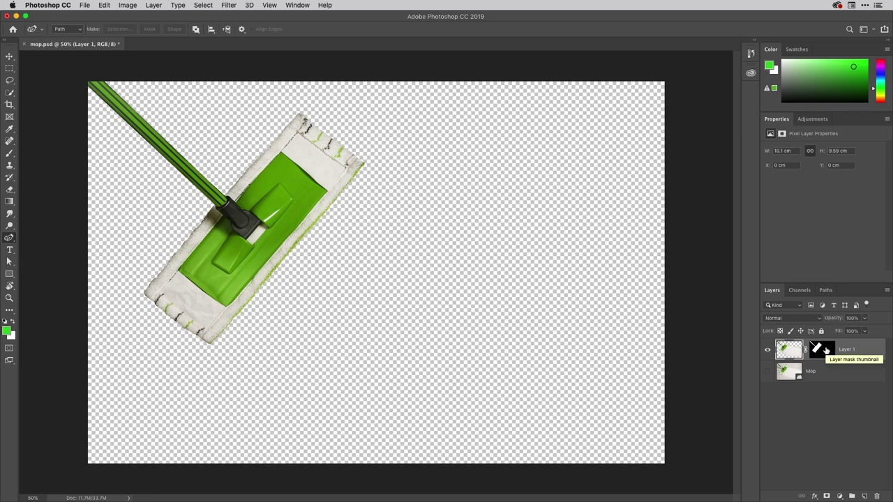
Check Layer 1's mask by disabling and re-enabling it, then show the Paths panel
{"action": "left_click", "coordinate": [822, 350]}
{"action": "left_click", "coordinate": [823, 351], "text": "shift"}
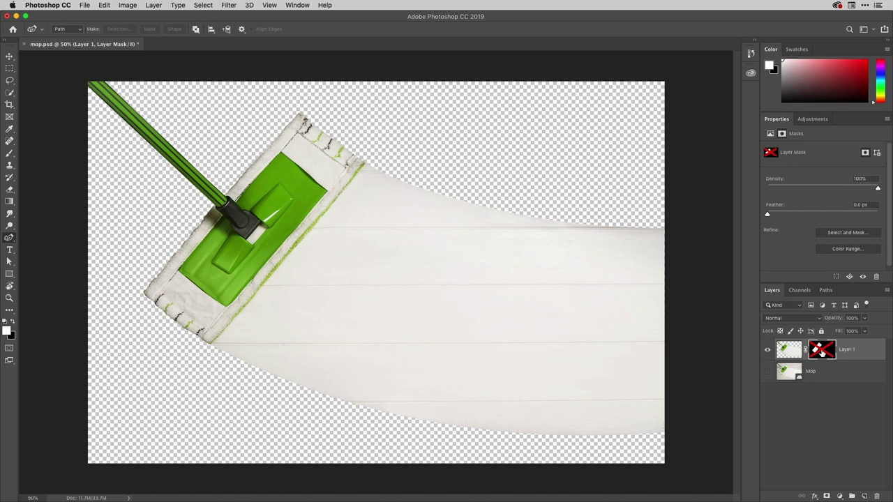
{"action": "left_click", "coordinate": [822, 352], "text": "shift"}
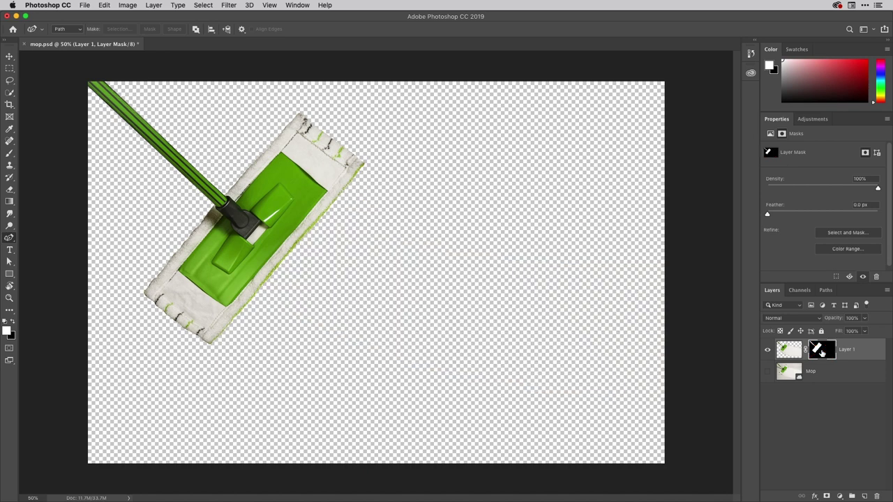
{"action": "left_click", "coordinate": [827, 292]}
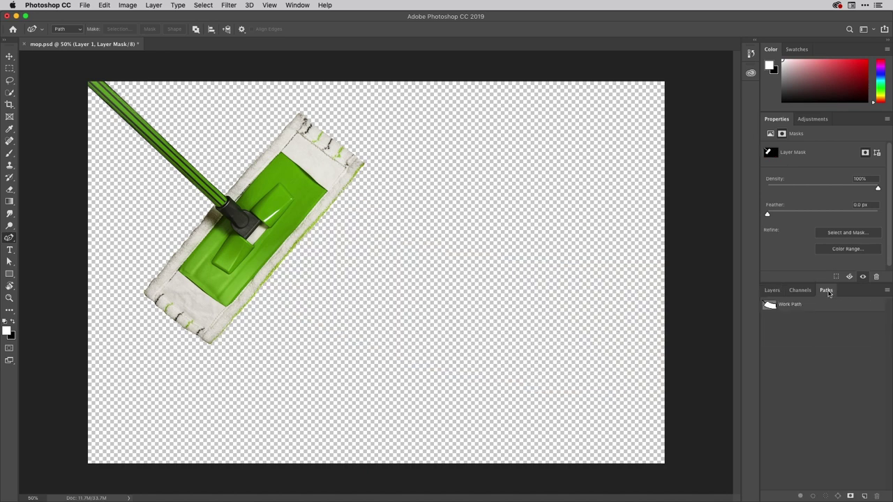
Load the Work Path as a selection, preview it in Quick Mask, and display its outline
{"action": "left_click", "coordinate": [770, 305], "text": "super"}
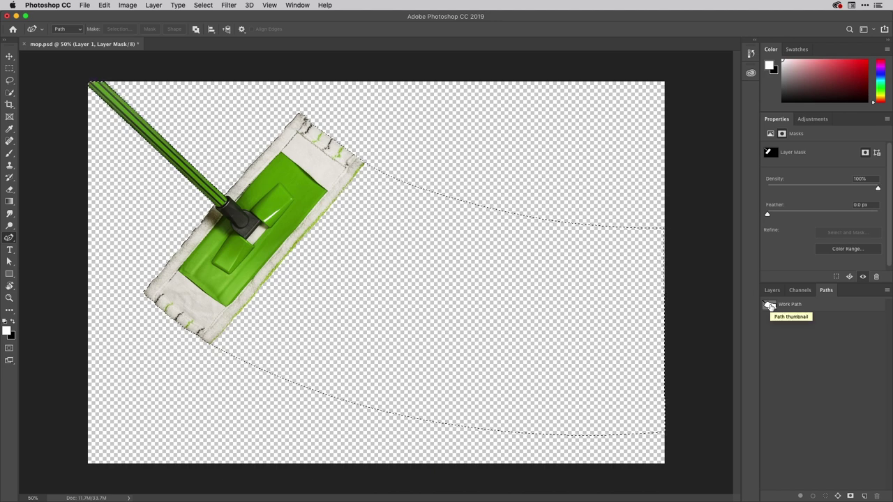
{"action": "key", "text": "q"}
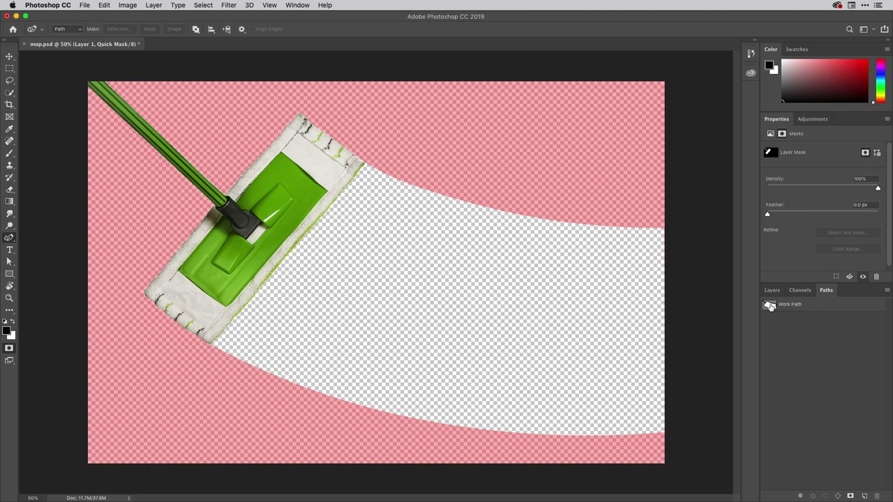
{"action": "key", "text": "q"}
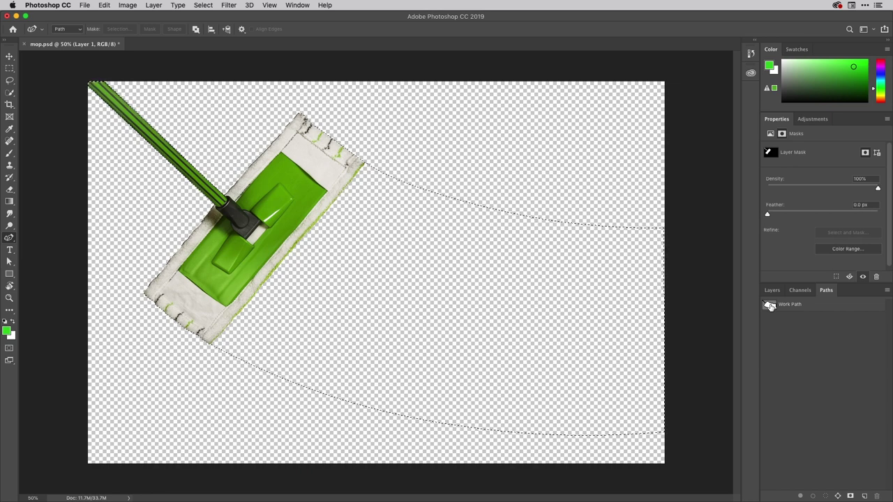
{"action": "left_click", "coordinate": [823, 310]}
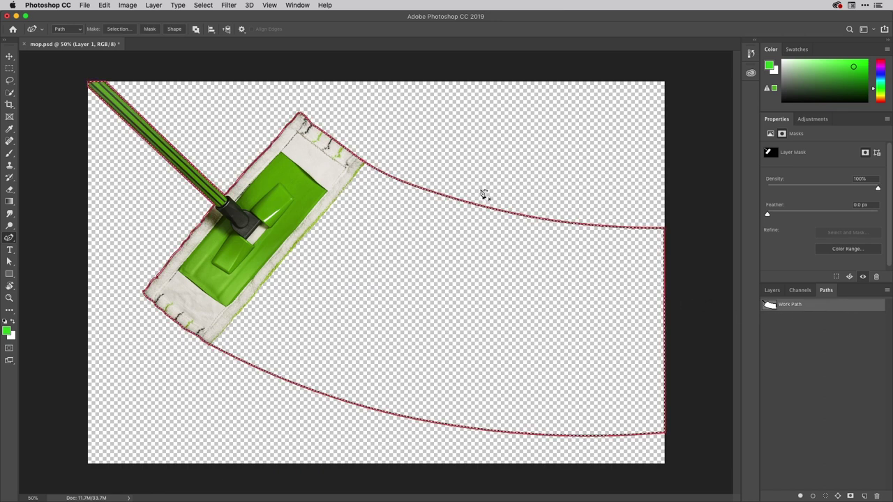
Deselect and save the Work Path as a path named Clipper
{"action": "key", "text": "super+d"}
{"action": "left_click", "coordinate": [887, 292]}
{"action": "left_click", "coordinate": [867, 295]}
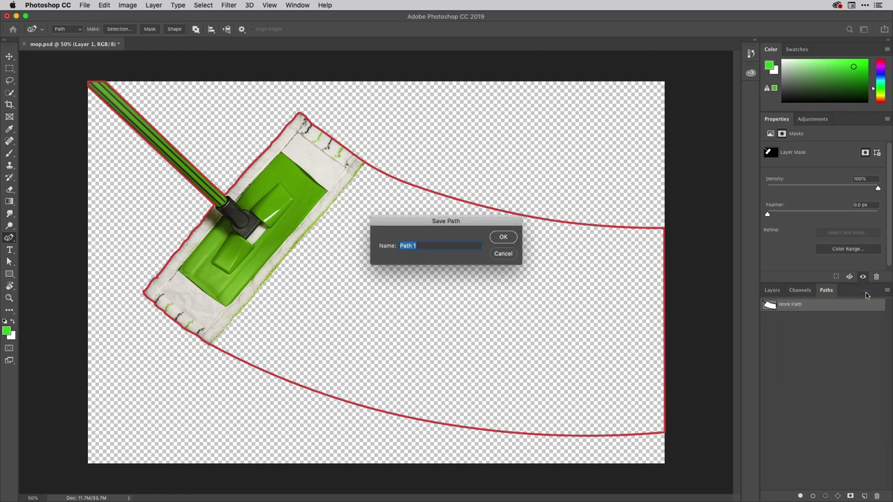
{"action": "type", "text": "Clipper"}
{"action": "key", "text": "Return"}
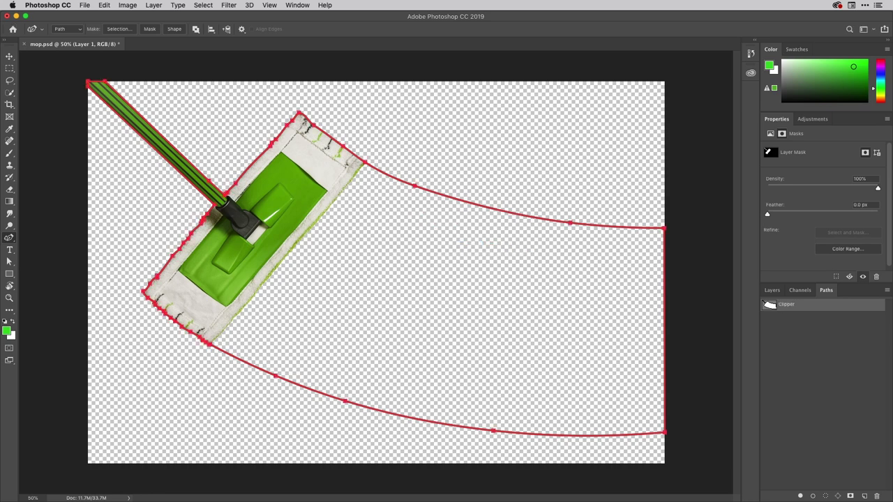
Make Clipper the image's clipping path, save mop.psd and return to InDesign
{"action": "left_click", "coordinate": [887, 291]}
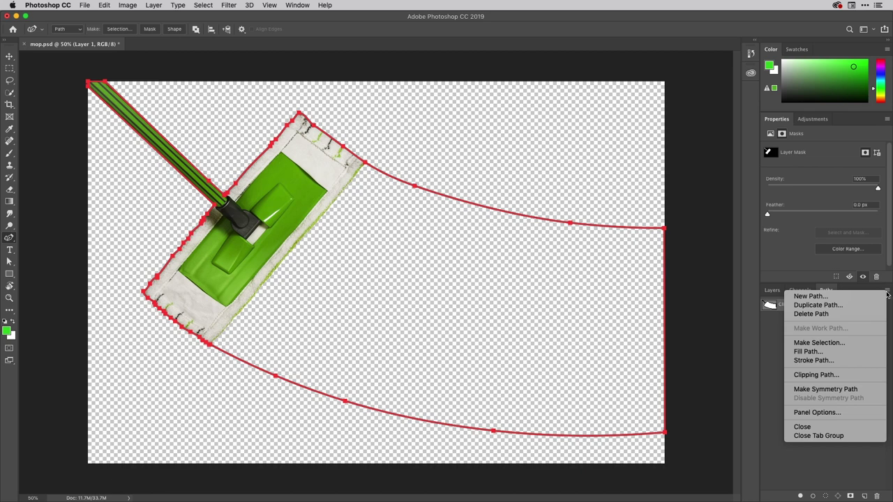
{"action": "left_click", "coordinate": [843, 377]}
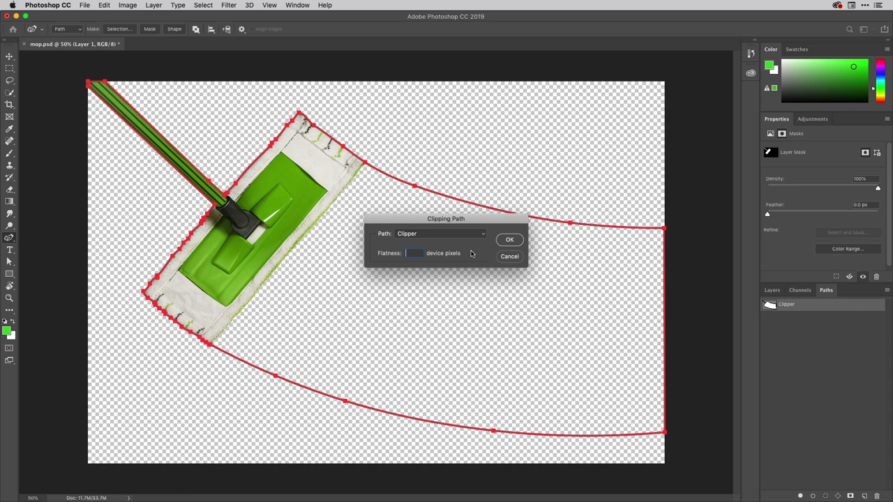
{"action": "left_click", "coordinate": [515, 241]}
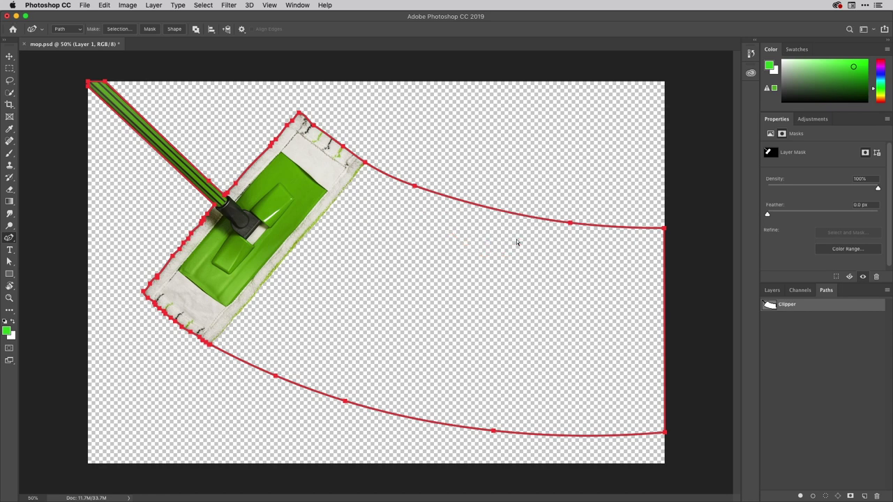
{"action": "key", "text": "cmd+s"}
{"action": "key", "text": "cmd+Tab"}
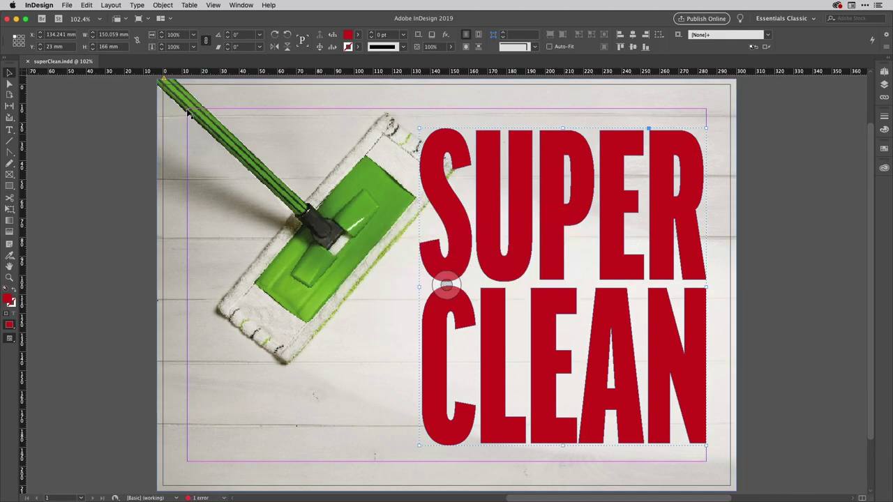
Update the modified mop.psd link and turn its Mop layer back on in Object Layer Options
{"action": "left_click", "coordinate": [164, 82]}
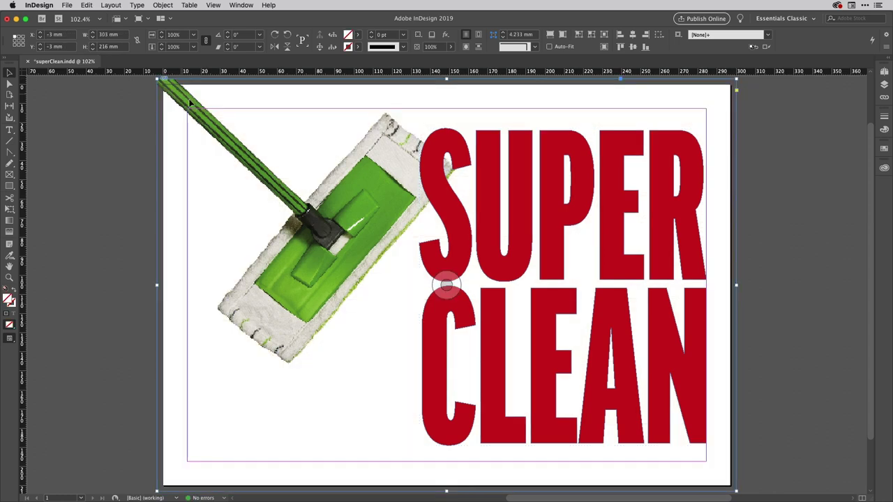
{"action": "right_click", "coordinate": [336, 189]}
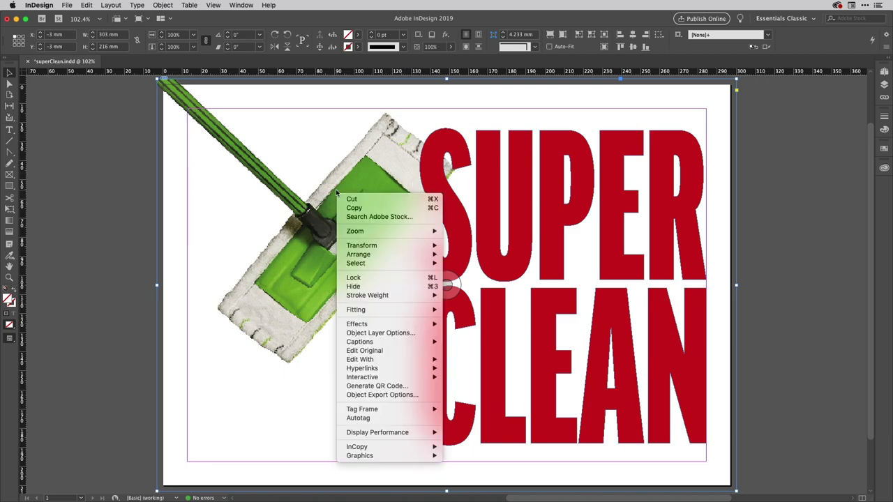
{"action": "left_click", "coordinate": [366, 334]}
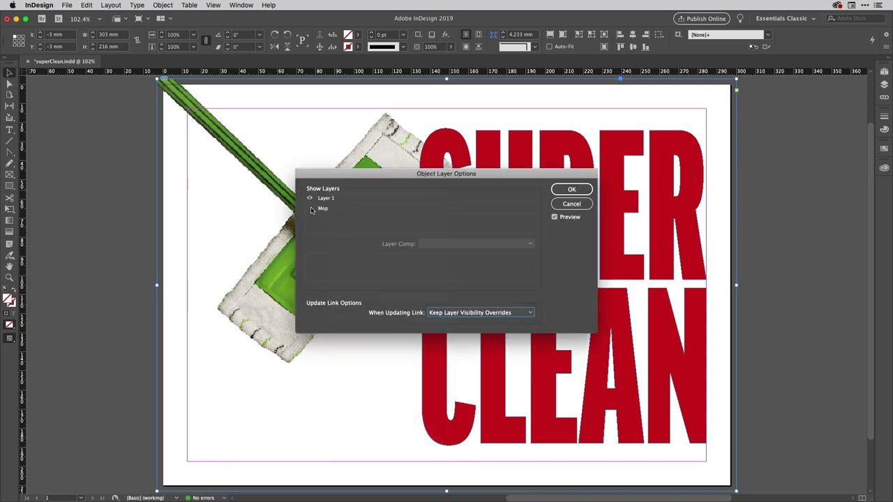
{"action": "left_click", "coordinate": [310, 209]}
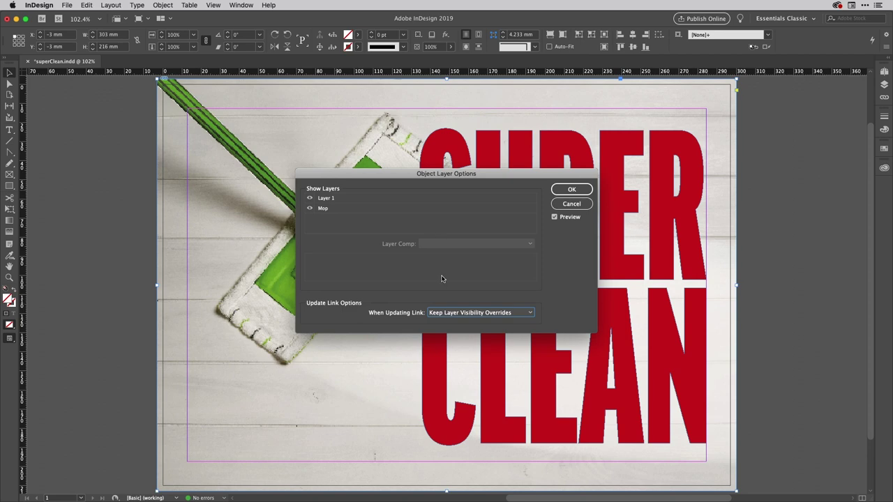
{"action": "left_click", "coordinate": [586, 192]}
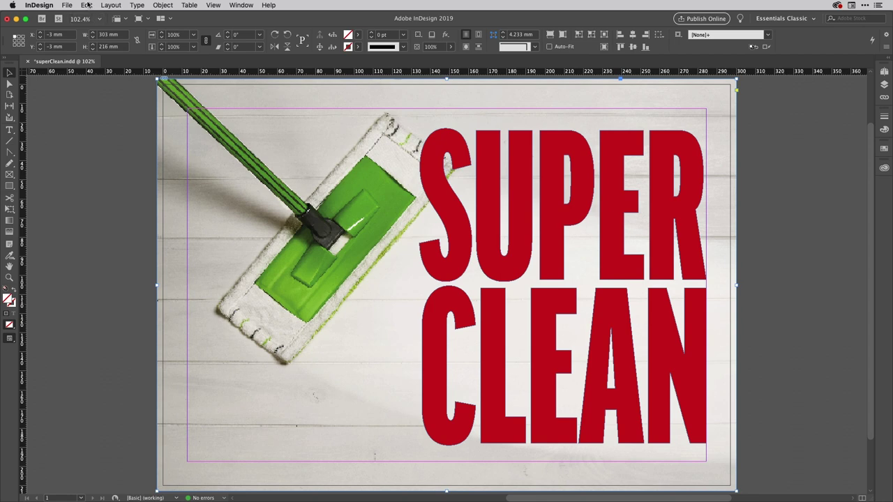
Paste a copy of the mop image in place
{"action": "key", "text": "alt+shift+super+v"}
{"action": "left_click", "coordinate": [87, 5]}
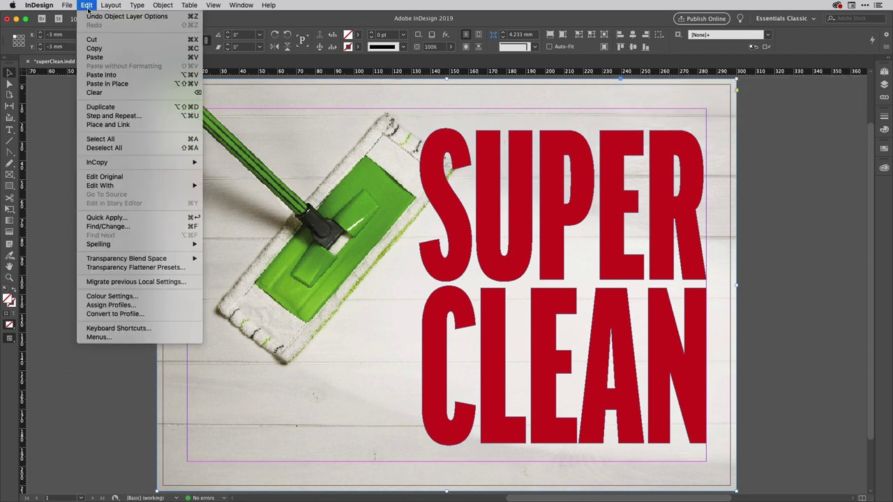
{"action": "left_click", "coordinate": [119, 83]}
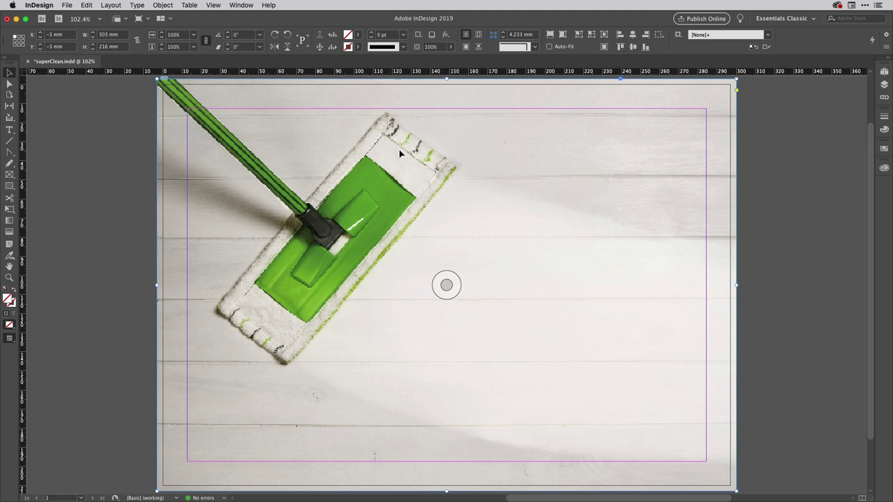
Hide the Mop layer in the pasted image's Object Layer Options and show the Layers panel
{"action": "right_click", "coordinate": [401, 154]}
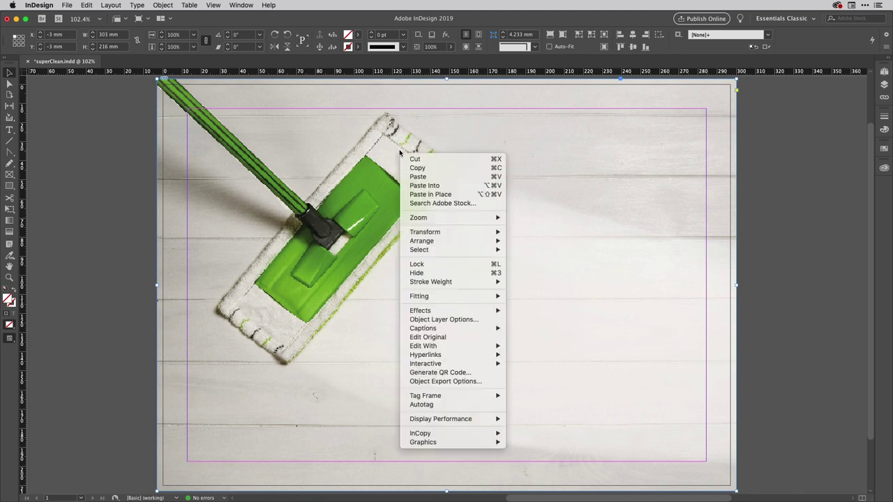
{"action": "left_click", "coordinate": [480, 320]}
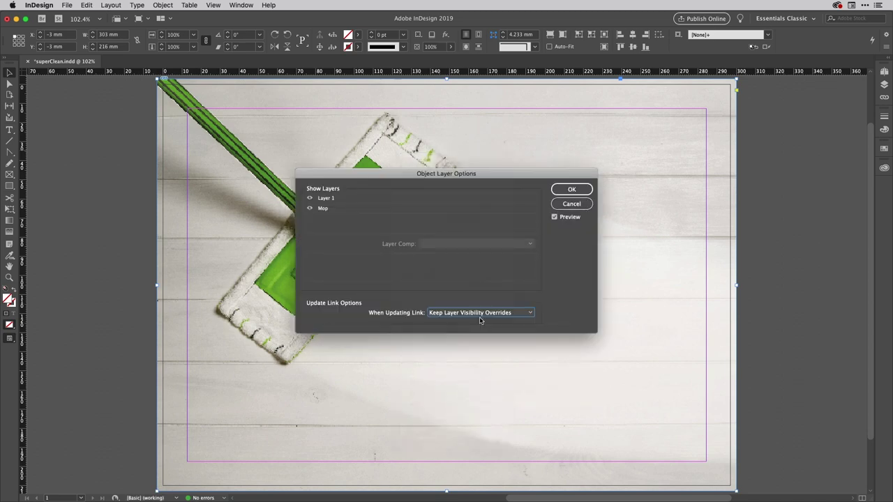
{"action": "left_click", "coordinate": [311, 209]}
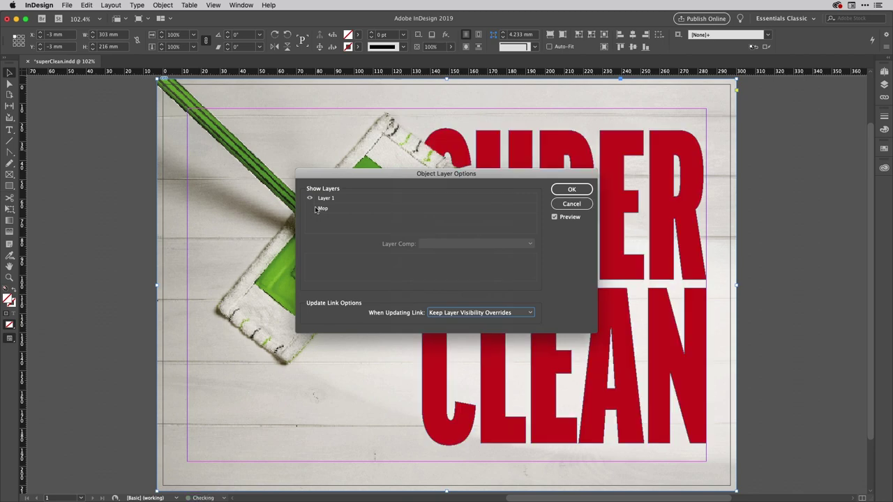
{"action": "left_click", "coordinate": [576, 191]}
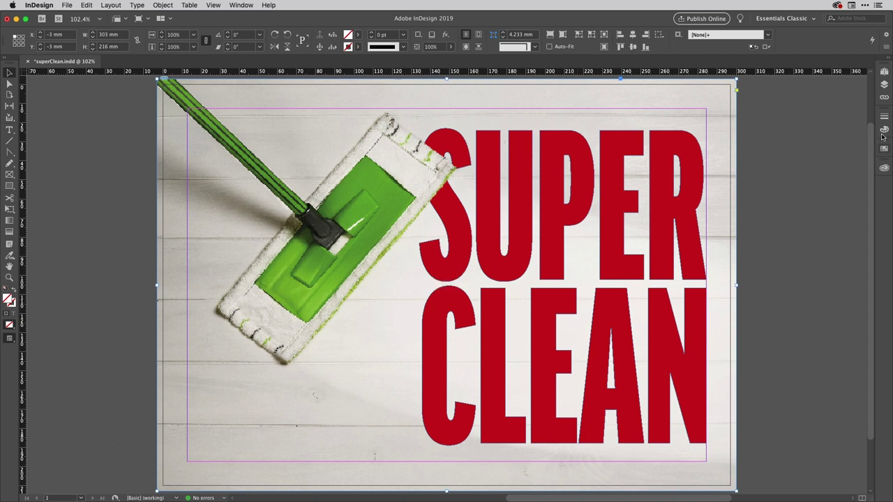
{"action": "left_click", "coordinate": [884, 85]}
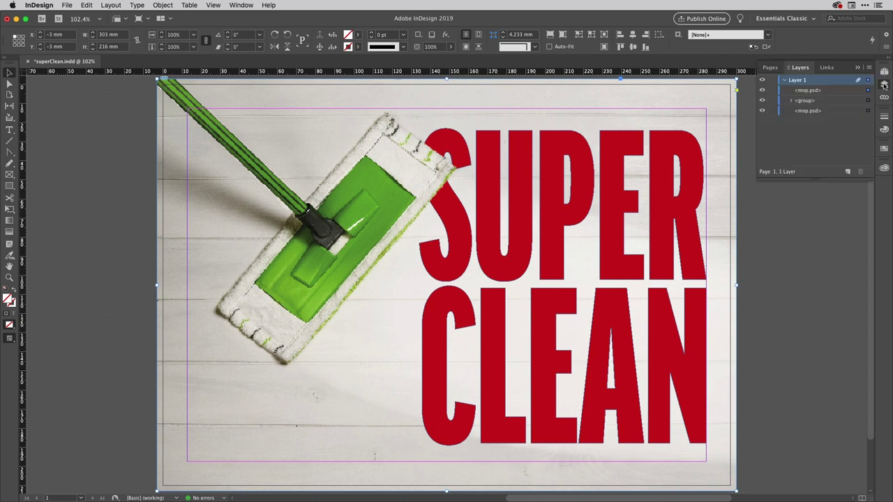
Hide both mop.psd objects in the Layers panel, leaving only the red headline, and show Swatches
{"action": "left_click", "coordinate": [763, 111]}
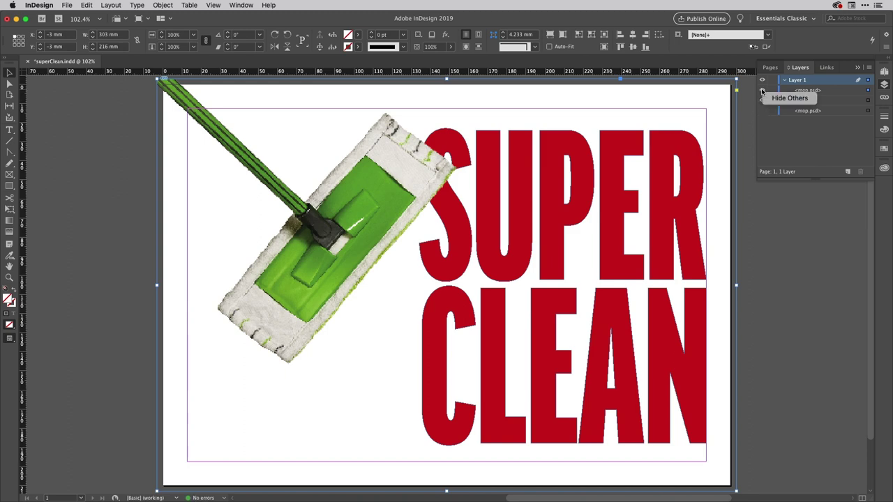
{"action": "left_click", "coordinate": [763, 90]}
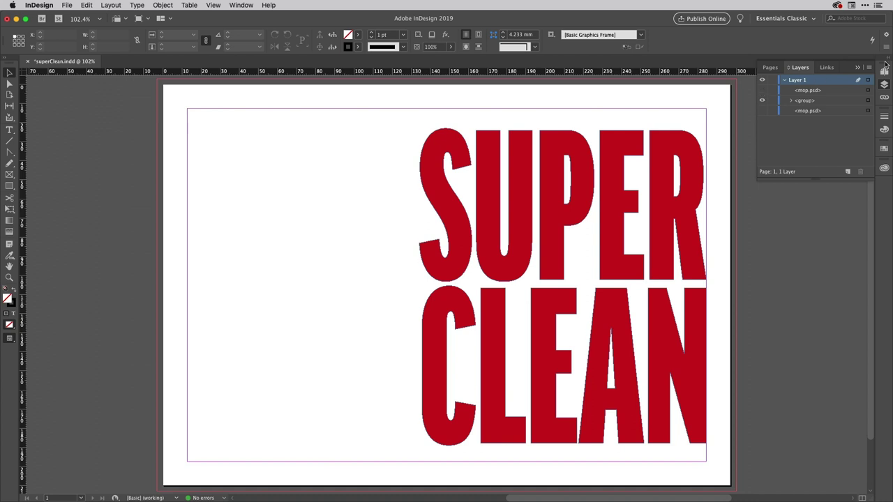
{"action": "left_click", "coordinate": [884, 148]}
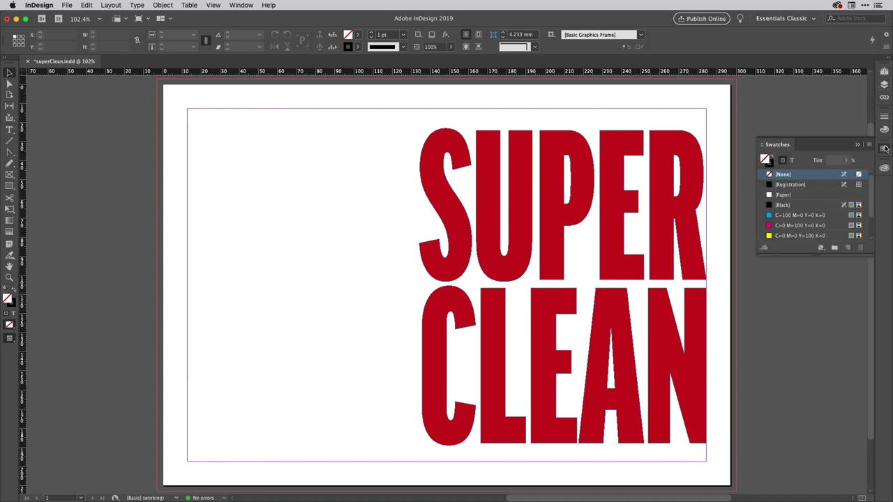
Create a spot colour swatch named Varnish with C15 M41 Y10 K0
{"action": "left_click_drag", "start_coordinate": [815, 256], "coordinate": [829, 339]}
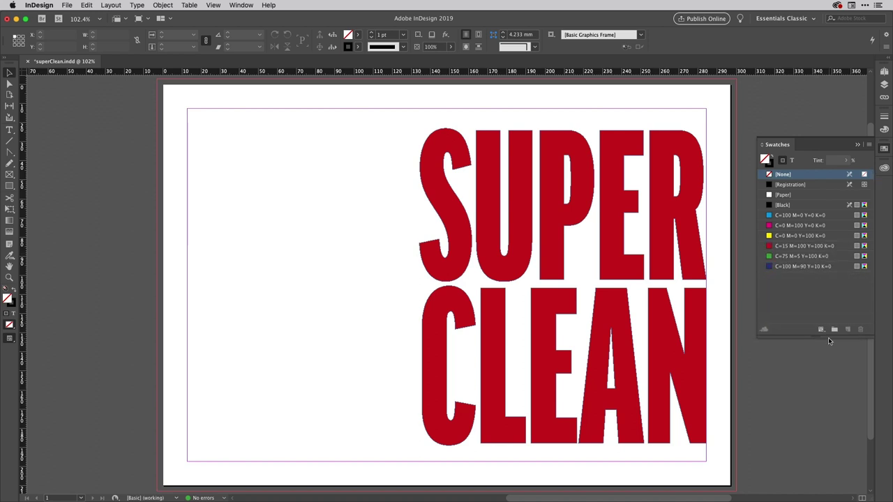
{"action": "left_click", "coordinate": [871, 147]}
{"action": "left_click", "coordinate": [857, 151]}
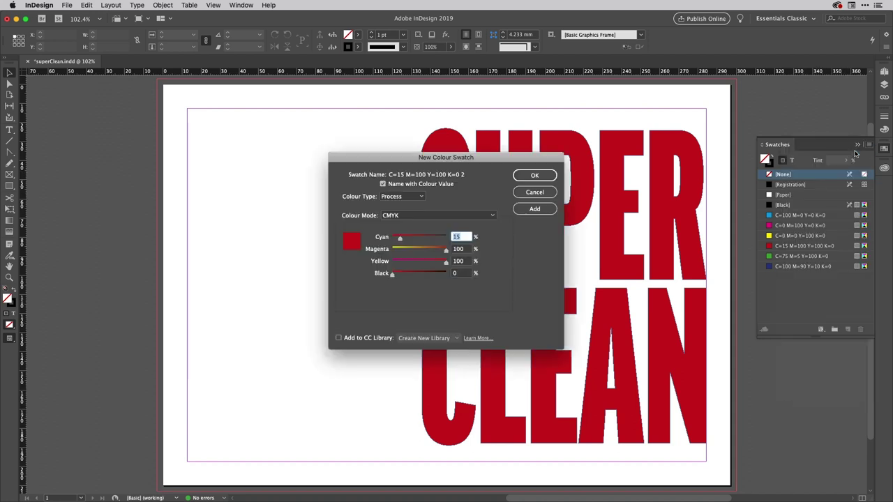
{"action": "left_click", "coordinate": [384, 185]}
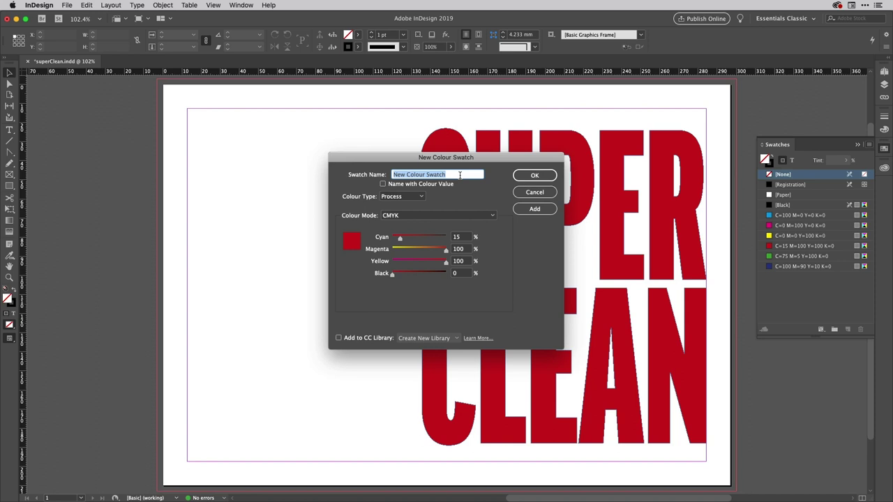
{"action": "type", "text": "Varnish"}
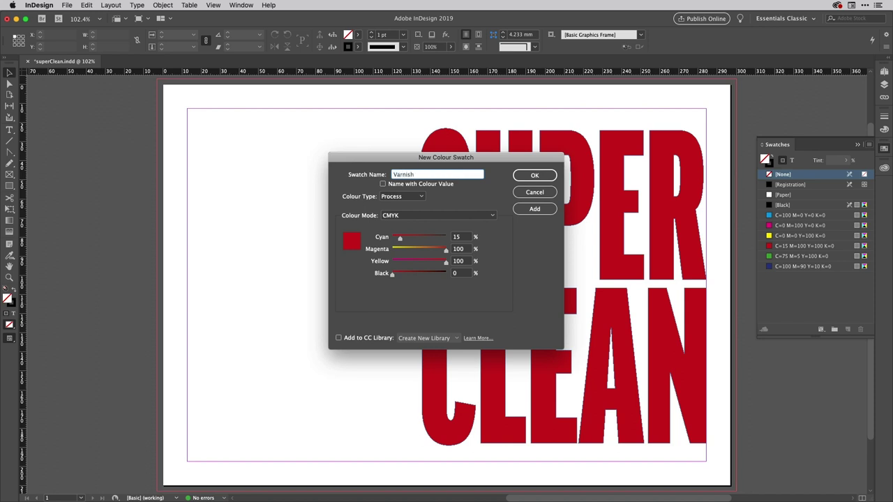
{"action": "left_click", "coordinate": [418, 197]}
{"action": "left_click", "coordinate": [410, 212]}
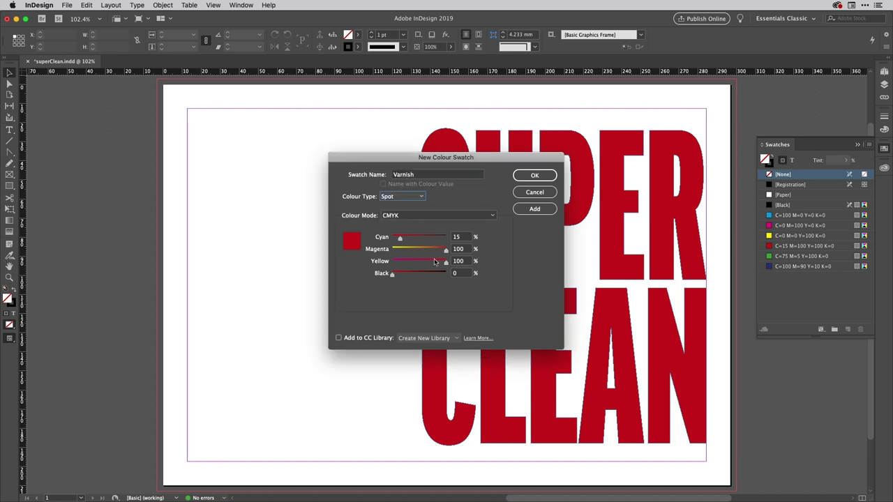
{"action": "left_click_drag", "start_coordinate": [446, 249], "coordinate": [397, 265]}
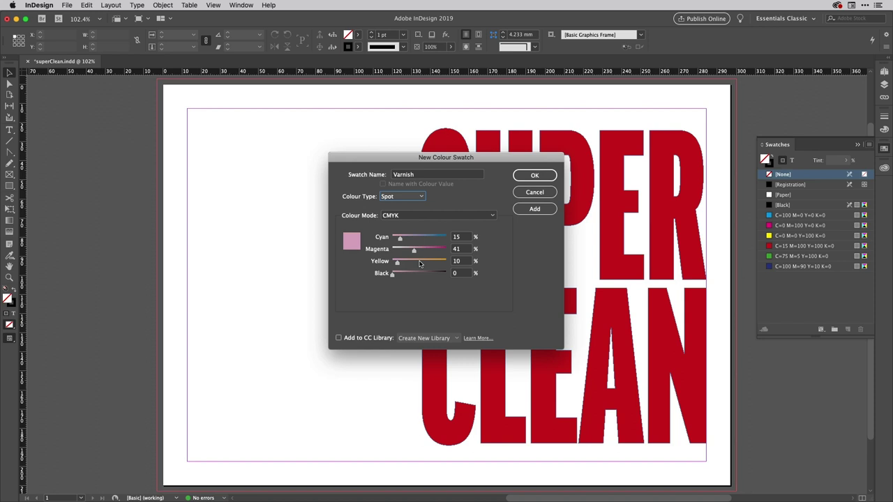
{"action": "left_click", "coordinate": [535, 176]}
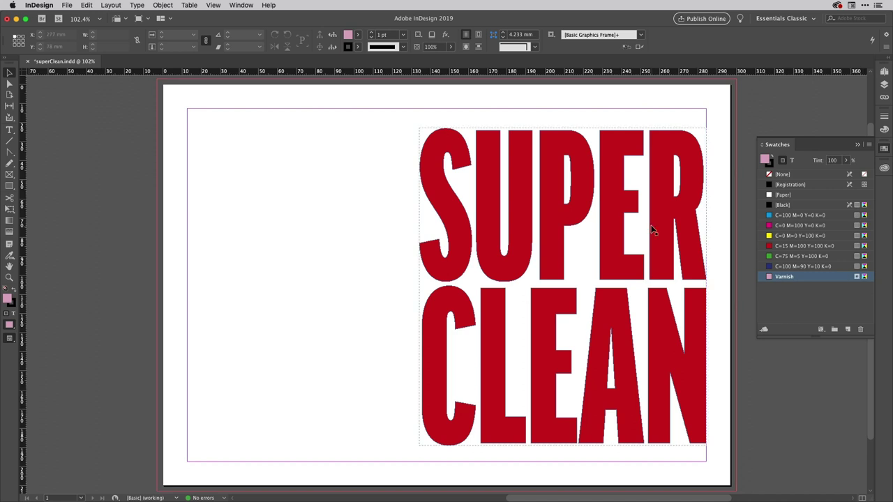
Add a third mop.psd copy to Layer 1 with Edit > Paste in Place
{"action": "left_click", "coordinate": [884, 84]}
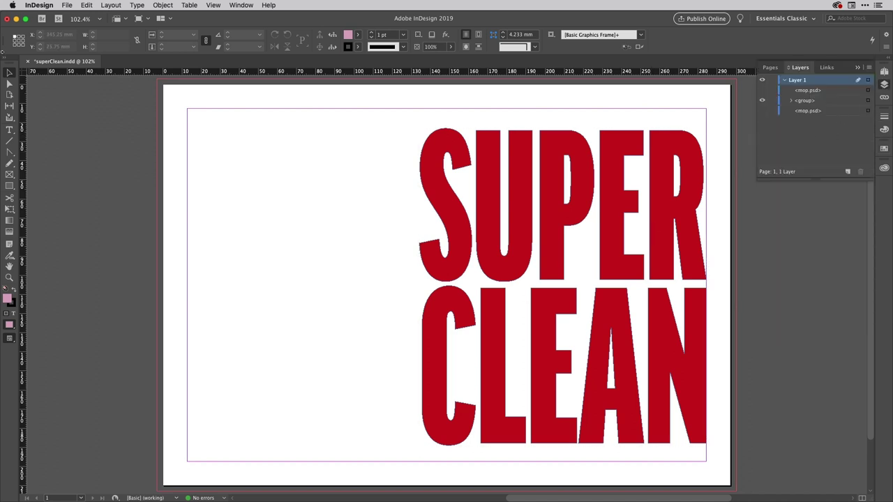
{"action": "left_click", "coordinate": [87, 6]}
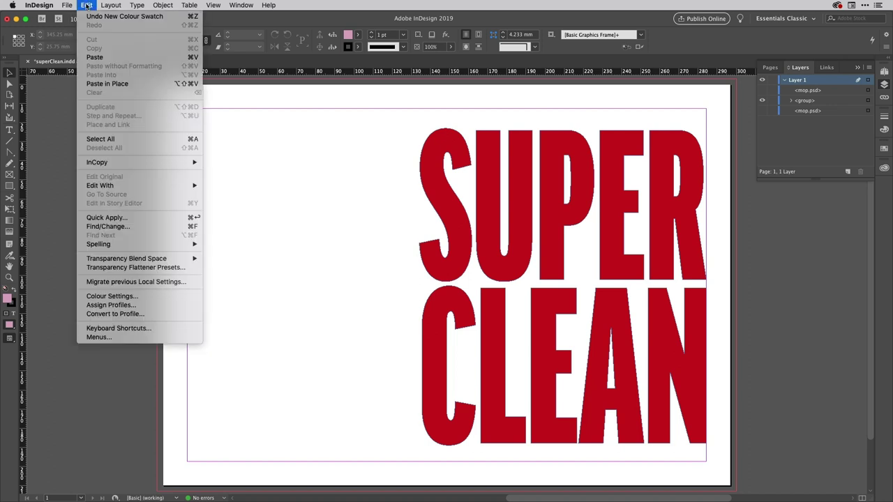
{"action": "left_click", "coordinate": [107, 84]}
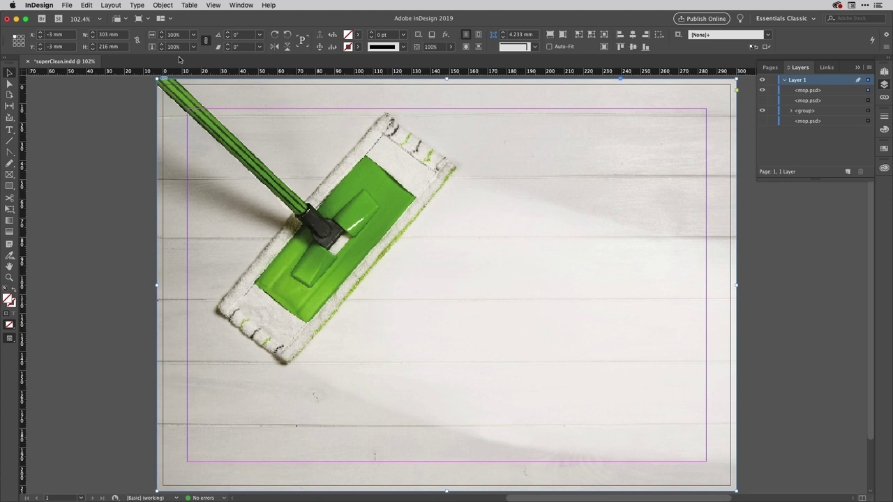
Set the top mop copy's clipping path to Photoshop Path using Clipper
{"action": "left_click", "coordinate": [163, 5]}
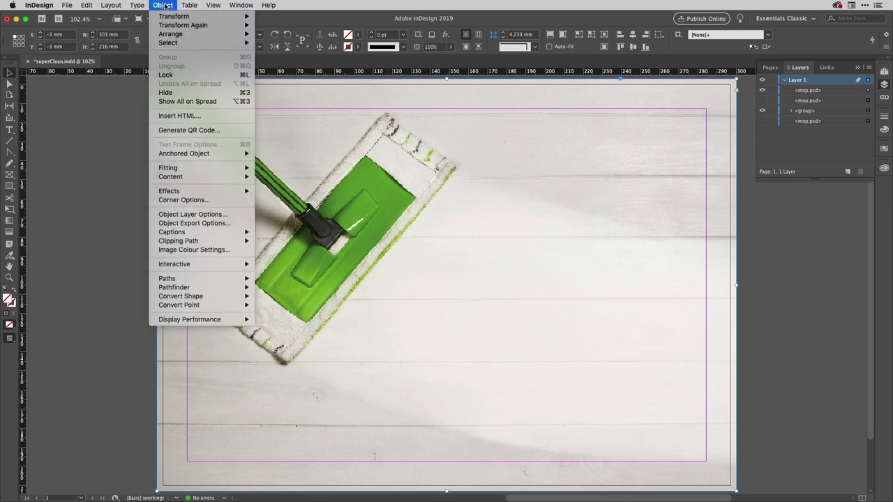
{"action": "mouse_move", "coordinate": [200, 235]}
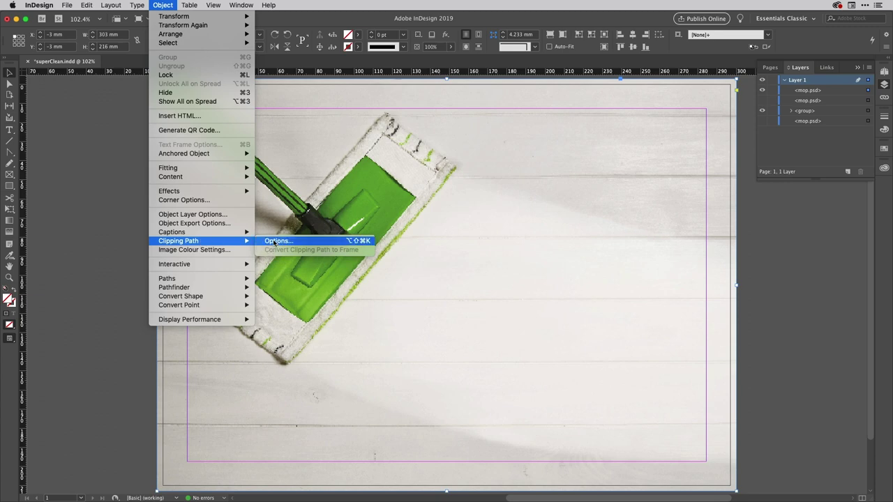
{"action": "left_click", "coordinate": [273, 239]}
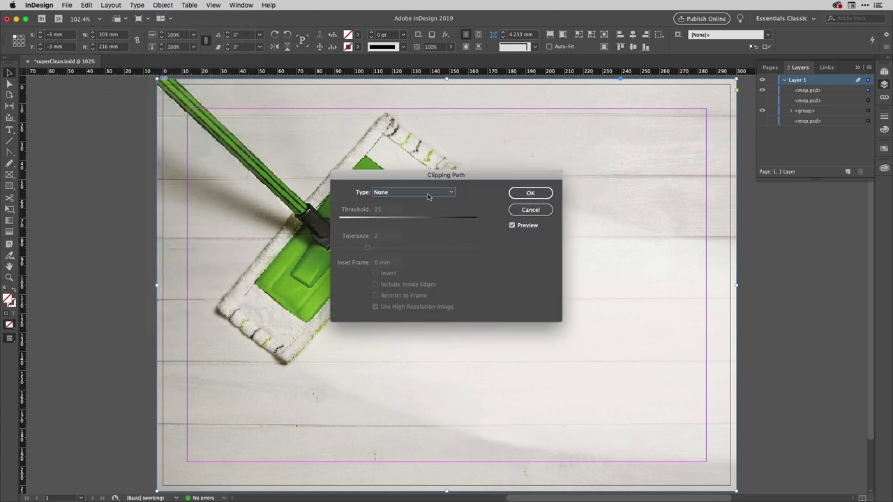
{"action": "left_click", "coordinate": [431, 194]}
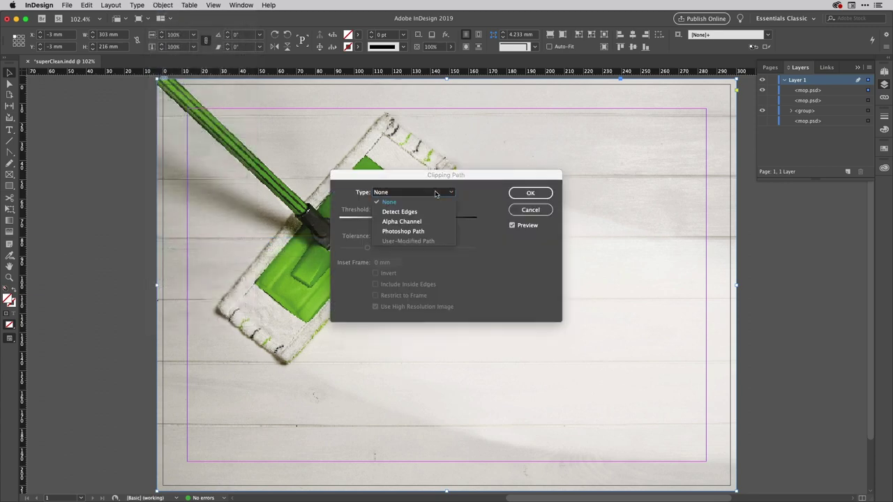
{"action": "left_click", "coordinate": [423, 231]}
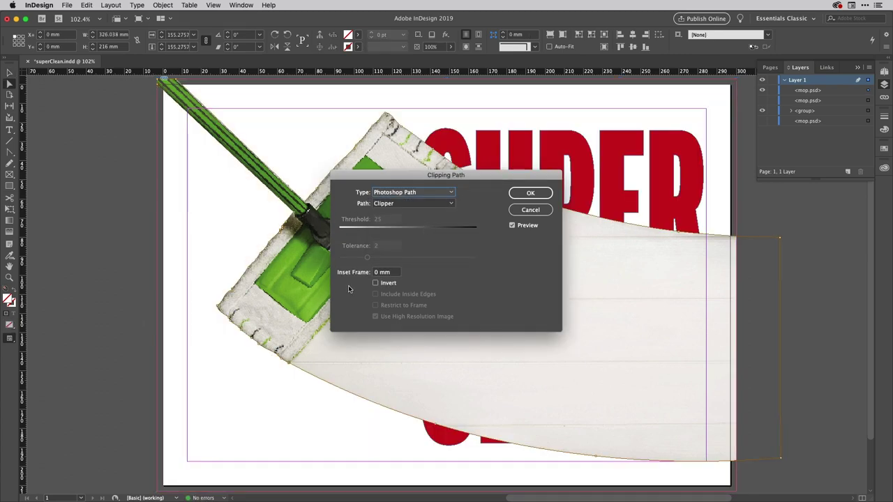
{"action": "left_click", "coordinate": [531, 194]}
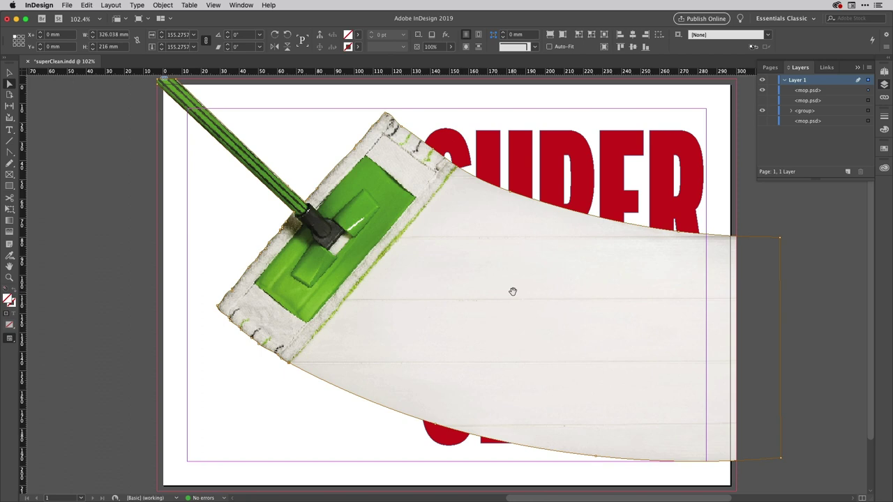
Convert the mop image's clipping path into a frame
{"action": "right_click", "coordinate": [450, 233]}
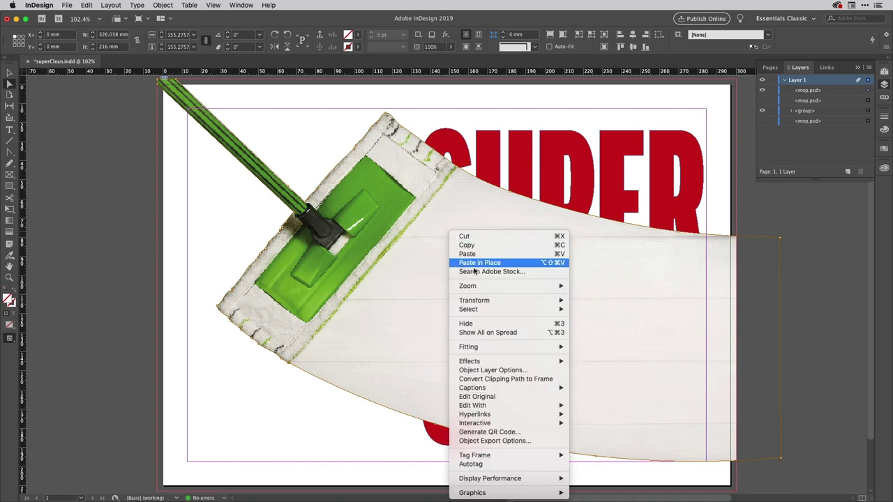
{"action": "left_click", "coordinate": [524, 379]}
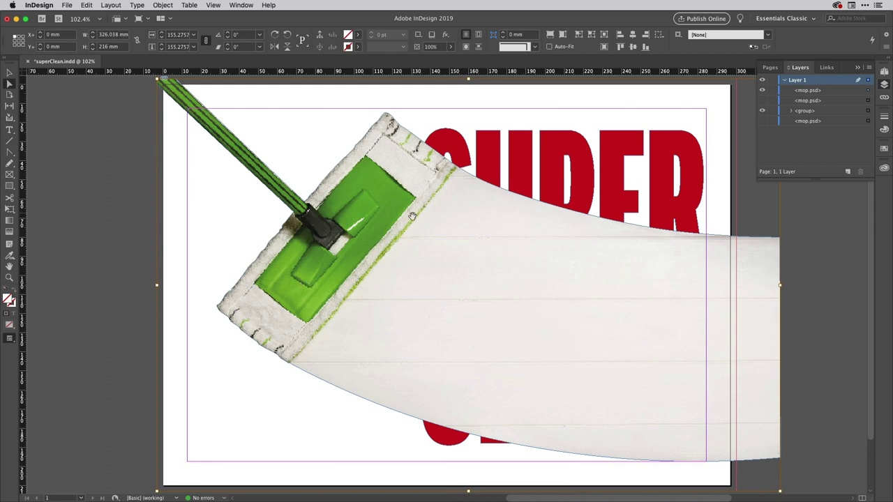
{"action": "left_click", "coordinate": [99, 101]}
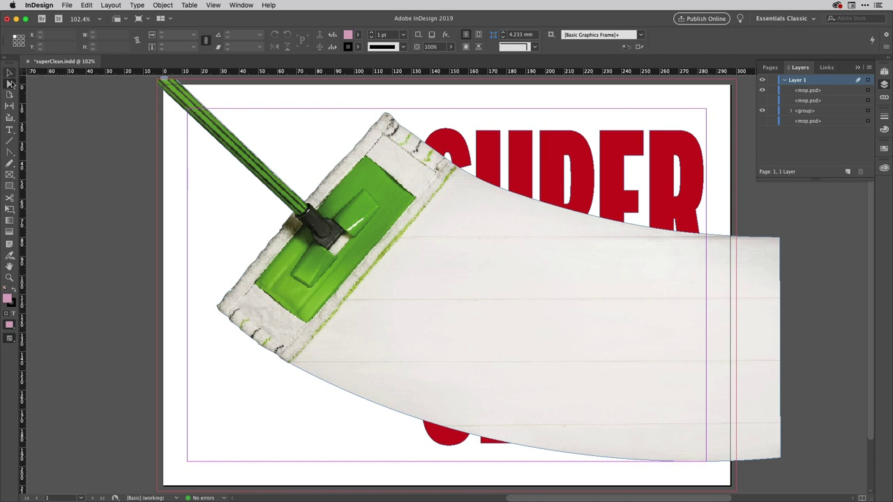
Delete the mop photo from inside the frame, leaving an empty mop-shaped frame
{"action": "left_click", "coordinate": [10, 83]}
{"action": "left_click", "coordinate": [380, 207]}
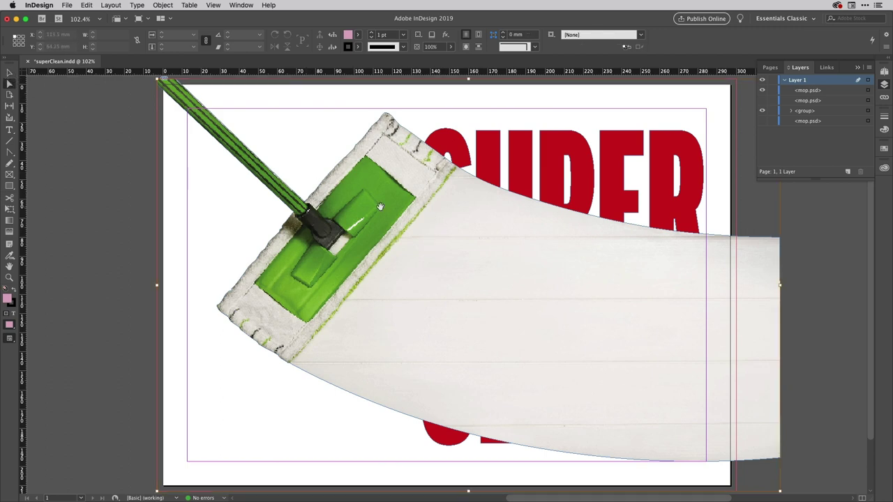
{"action": "key", "text": "Delete"}
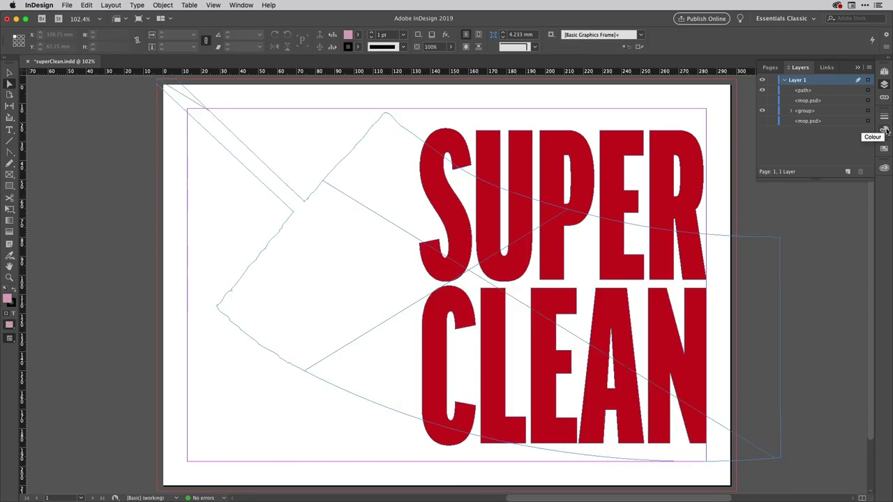
Fill the empty mop-shaped frame with the Varnish swatch and set its stroke to None
{"action": "left_click", "coordinate": [884, 150]}
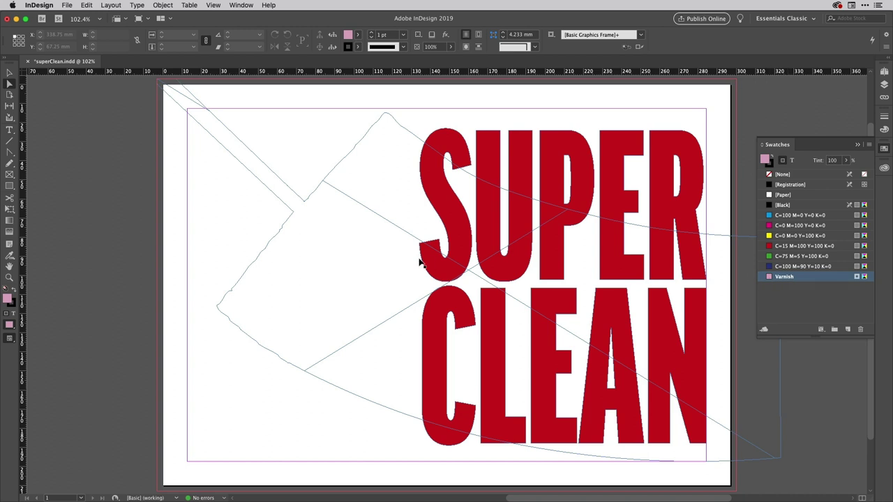
{"action": "left_click_drag", "start_coordinate": [392, 271], "coordinate": [392, 271]}
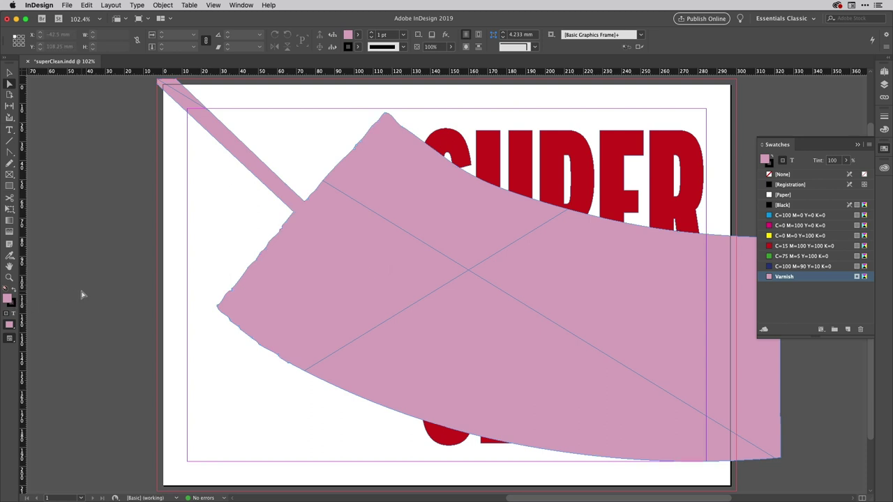
{"action": "key", "text": "x"}
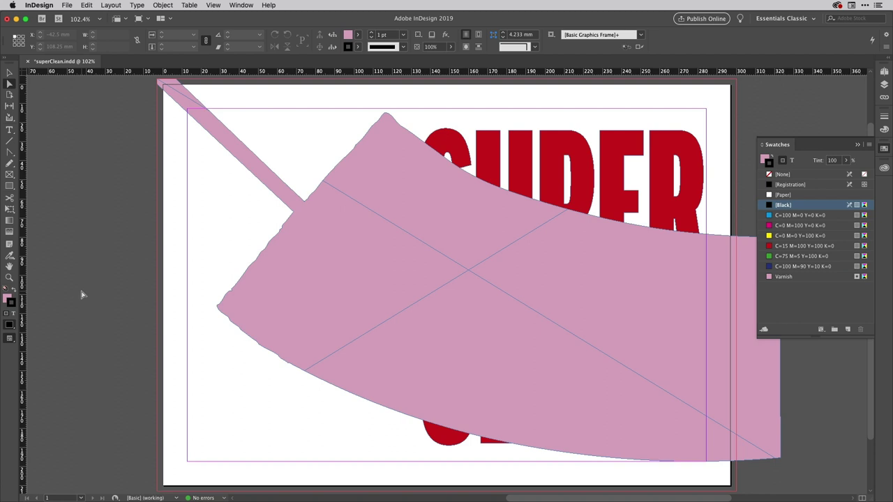
{"action": "key", "text": "slash"}
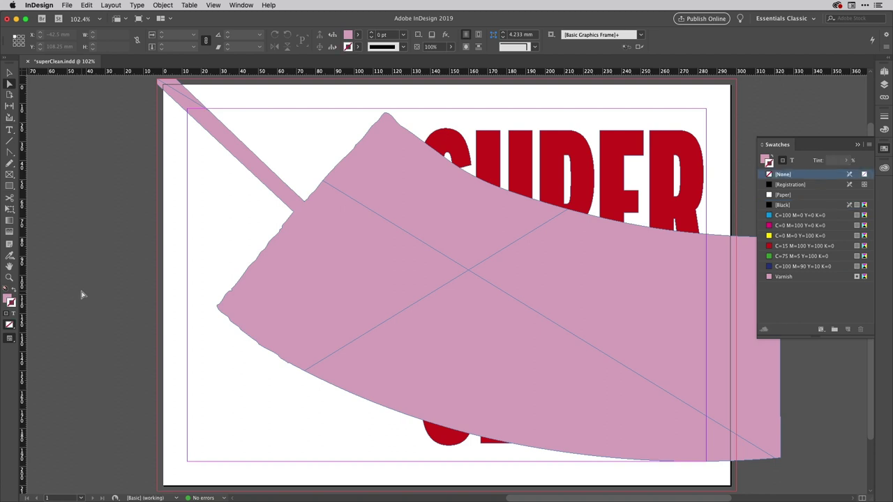
{"action": "key", "text": "x"}
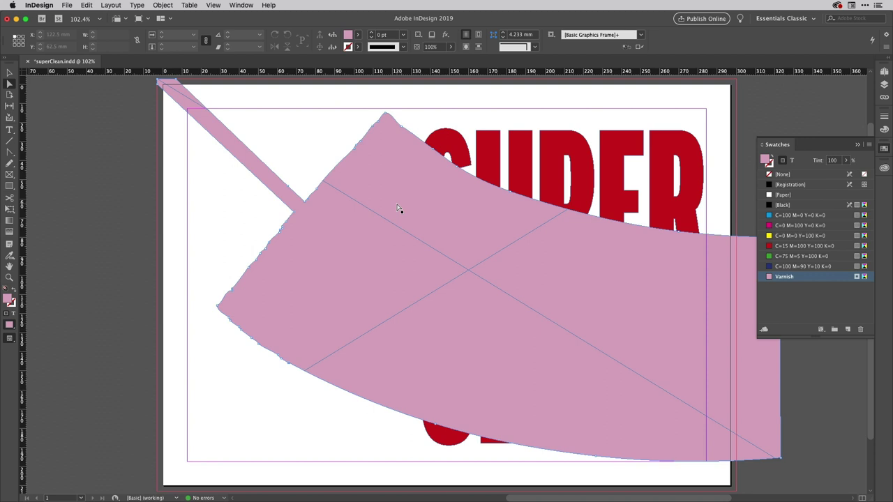
{"action": "left_click", "coordinate": [9, 72]}
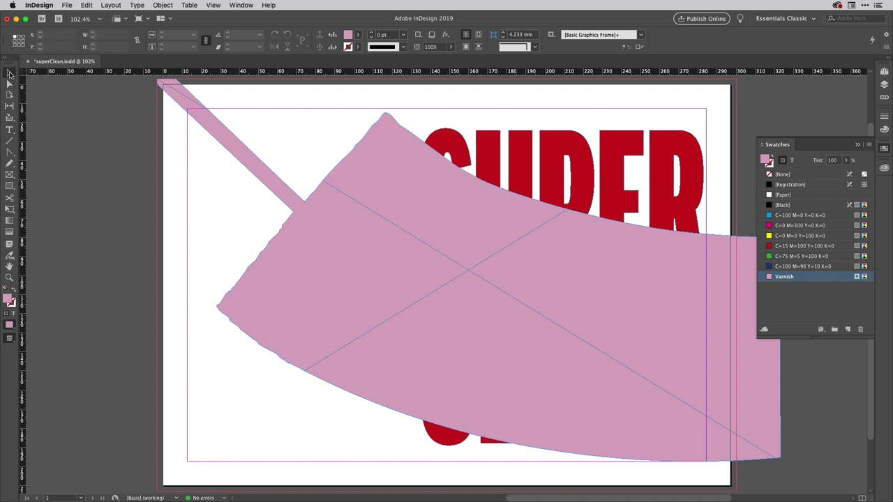
Turn on Overprint Fill for the Varnish mop shape in the Attributes panel
{"action": "left_click", "coordinate": [394, 222]}
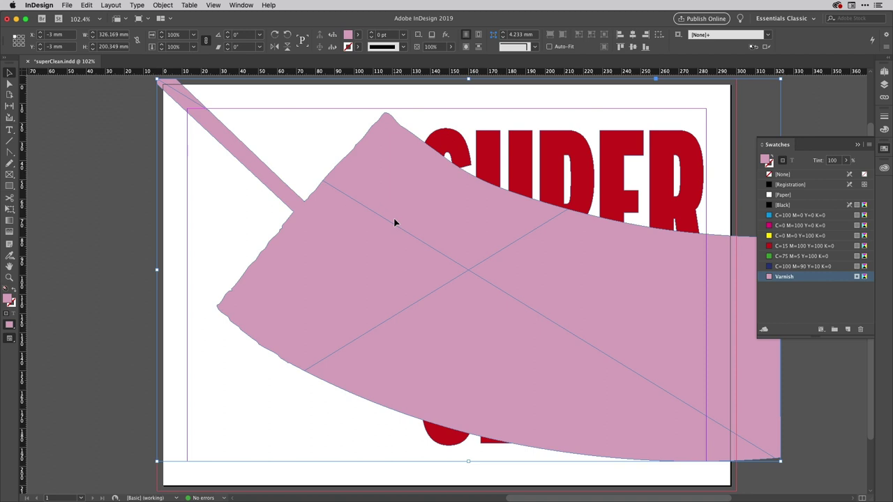
{"action": "left_click", "coordinate": [249, 5]}
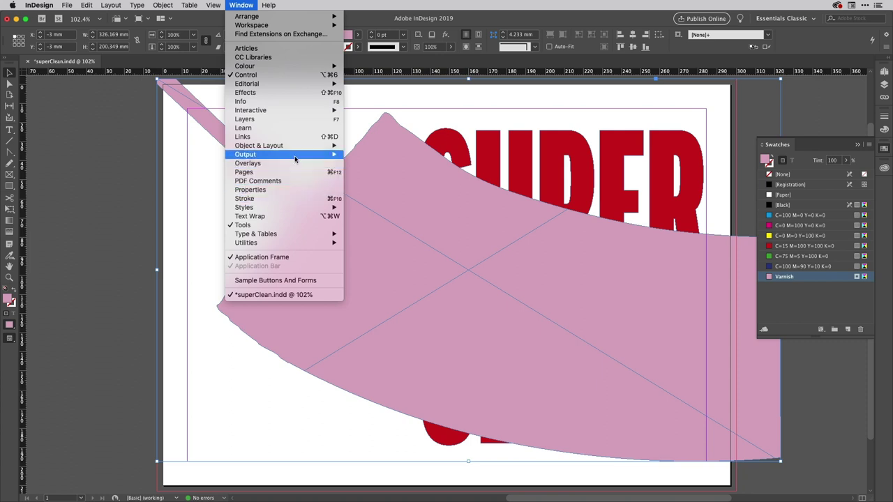
{"action": "mouse_move", "coordinate": [295, 155]}
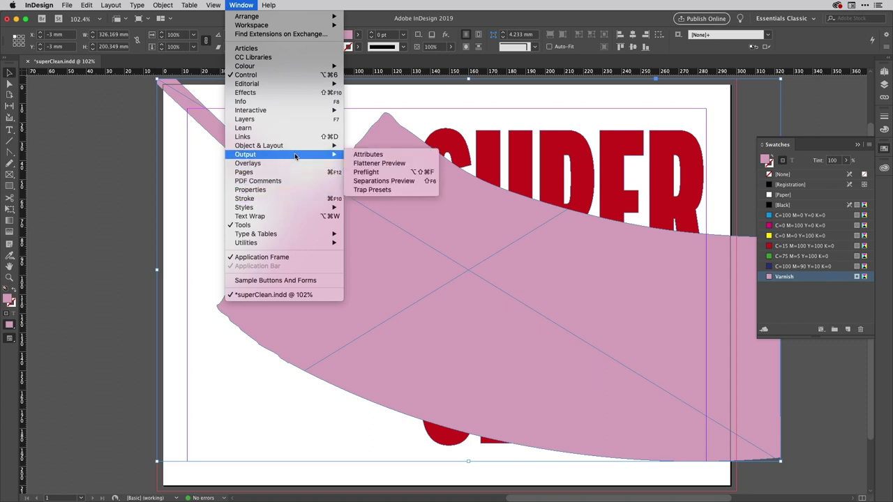
{"action": "left_click", "coordinate": [354, 156]}
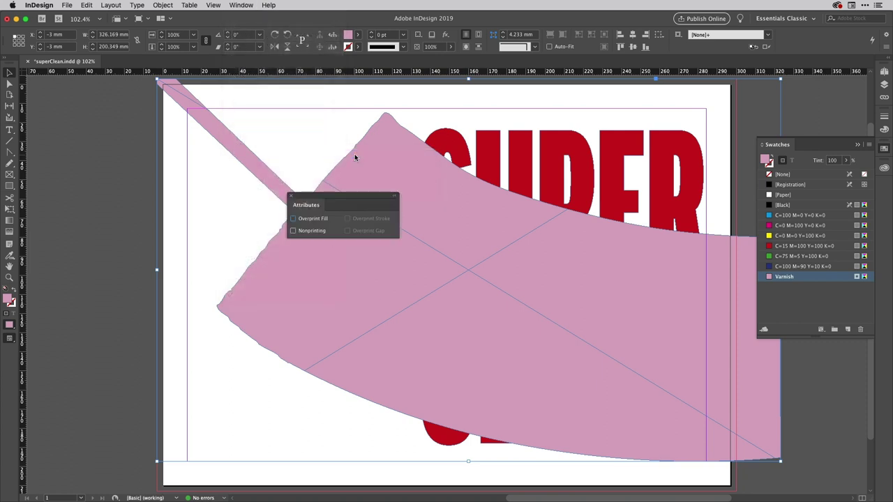
{"action": "left_click", "coordinate": [293, 219]}
{"action": "left_click", "coordinate": [291, 195]}
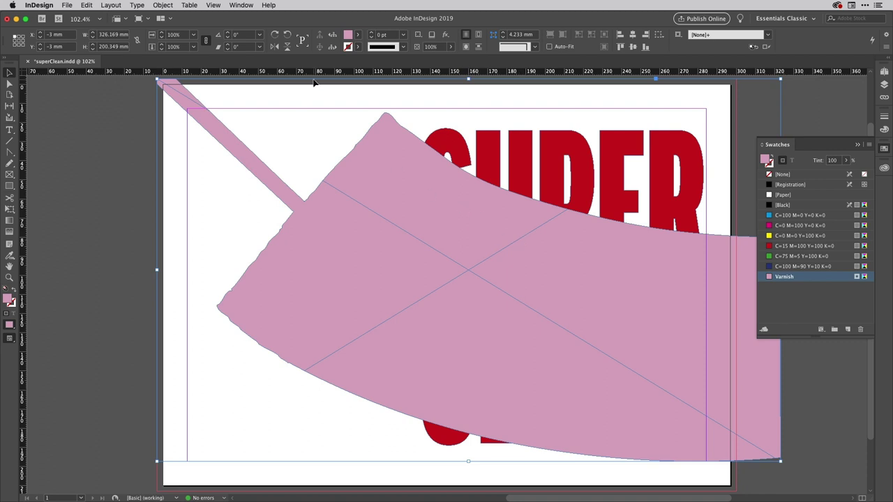
{"action": "left_click", "coordinate": [214, 5]}
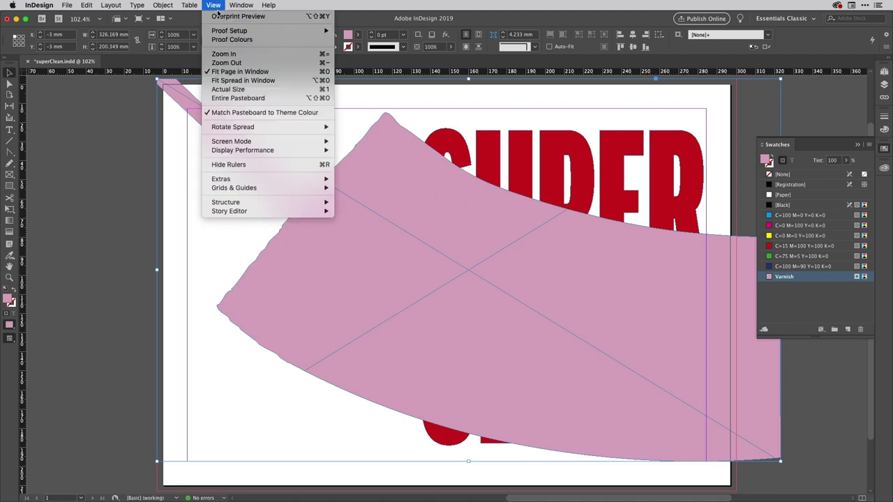
{"action": "left_click", "coordinate": [219, 15]}
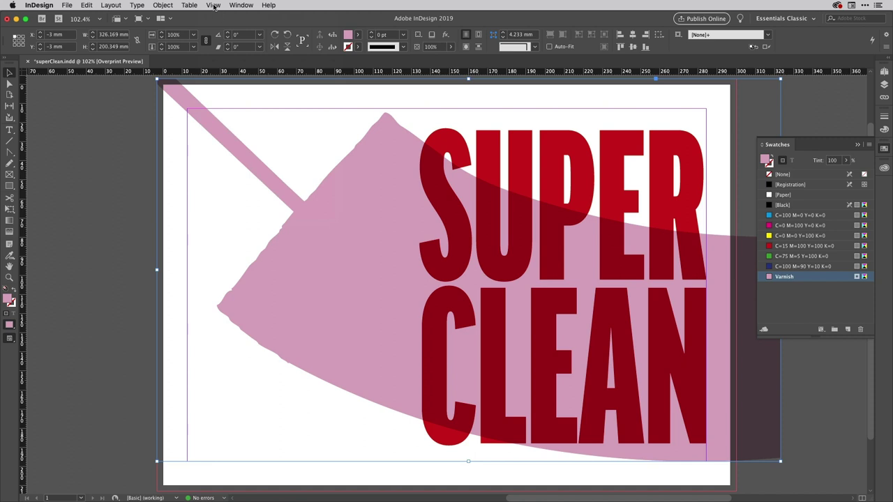
{"action": "left_click", "coordinate": [214, 6]}
{"action": "left_click", "coordinate": [217, 16]}
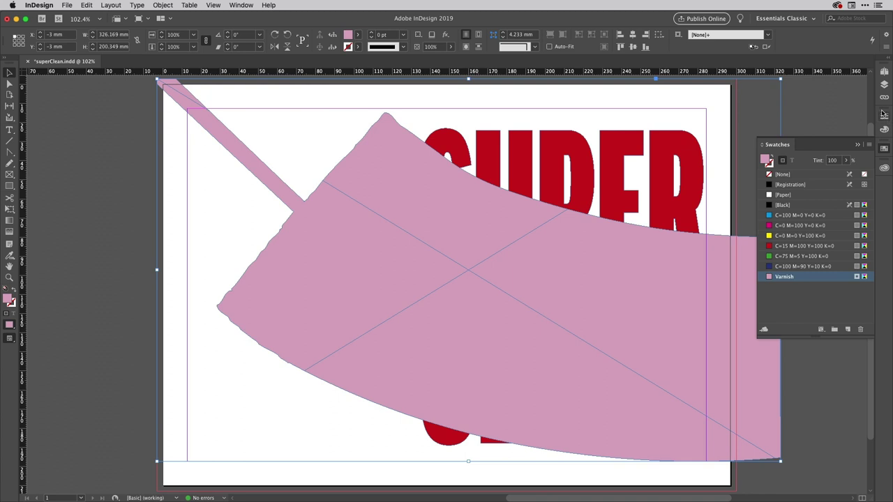
Make both mop.psd layers visible again and switch on Overprint Preview
{"action": "right_click", "coordinate": [881, 85]}
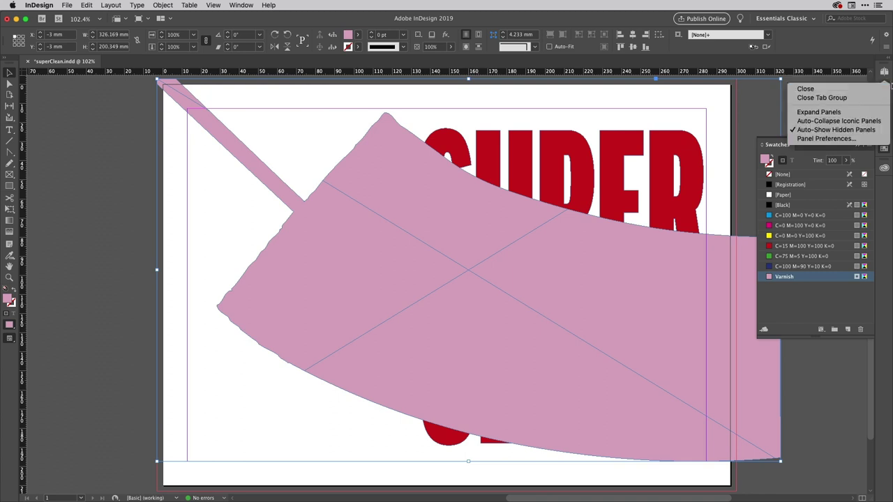
{"action": "left_click", "coordinate": [881, 88]}
{"action": "left_click", "coordinate": [885, 149]}
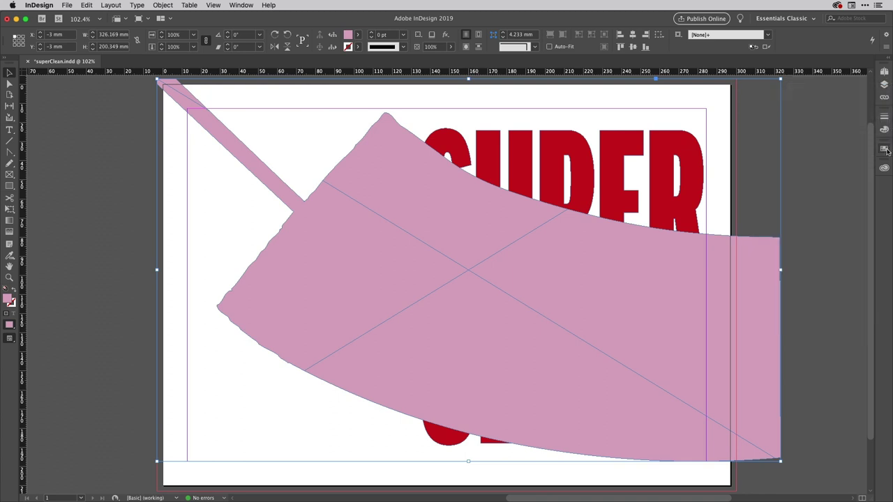
{"action": "left_click", "coordinate": [884, 83]}
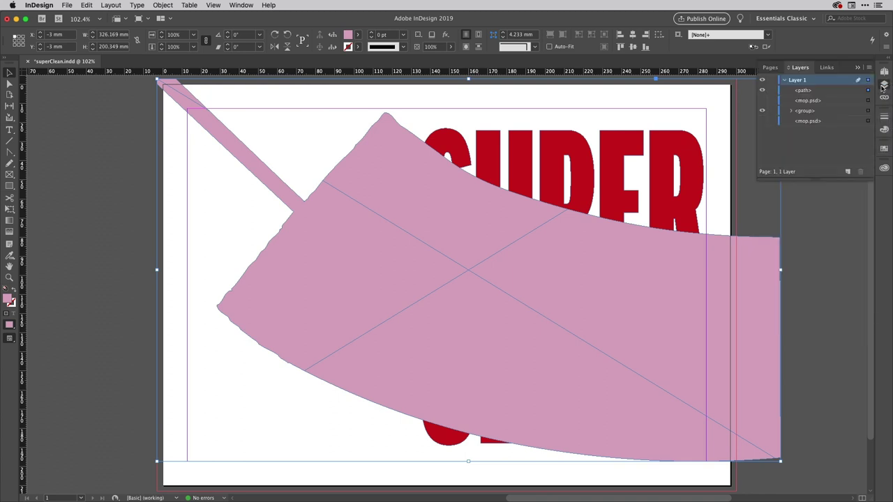
{"action": "left_click", "coordinate": [762, 101]}
{"action": "left_click", "coordinate": [762, 122]}
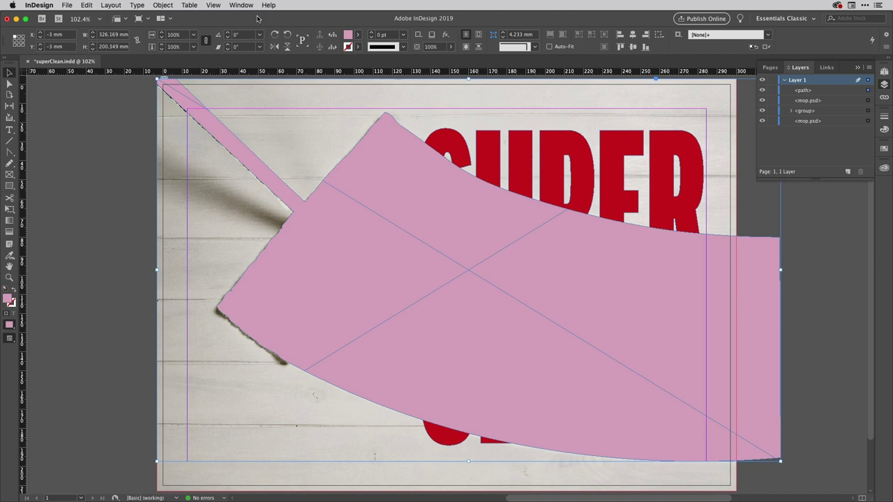
{"action": "left_click", "coordinate": [214, 5]}
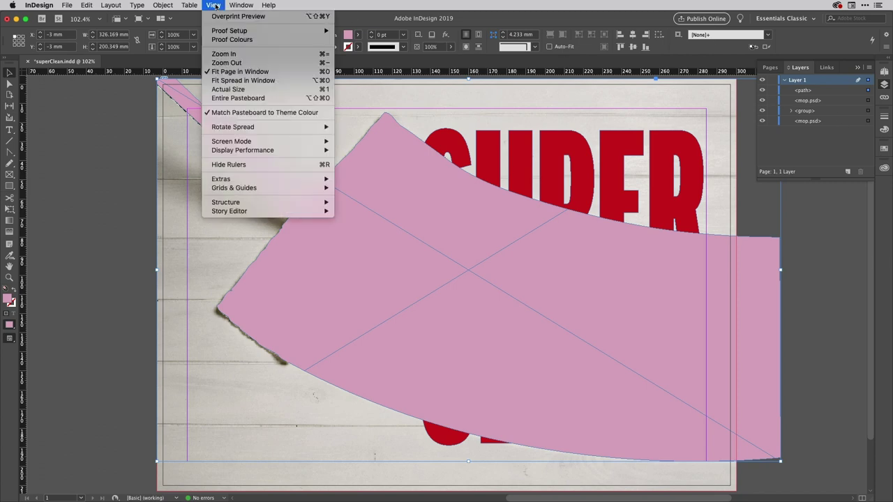
{"action": "left_click", "coordinate": [220, 15]}
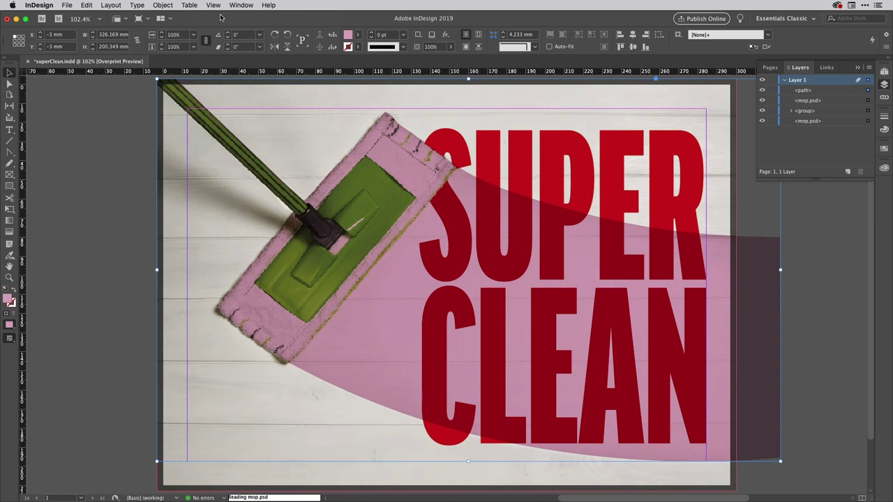